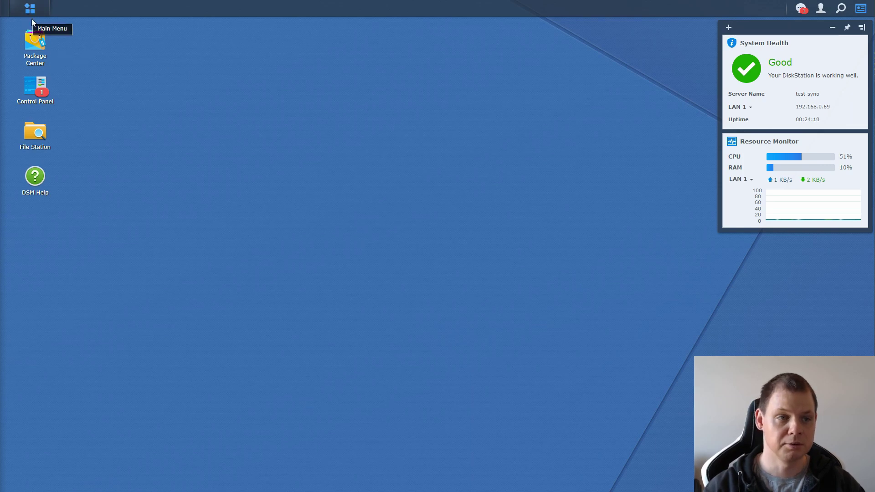
Step: Search Package Center for "office" and start installing Synology Office, accepting its dependent packages Node.js v4 and Synology Application Service
click(35, 43)
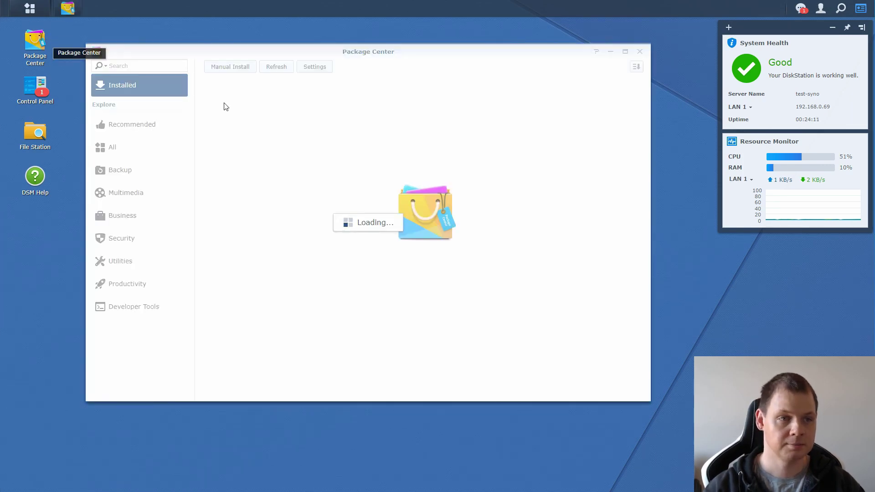
click(159, 66)
text(office)
key(Return)
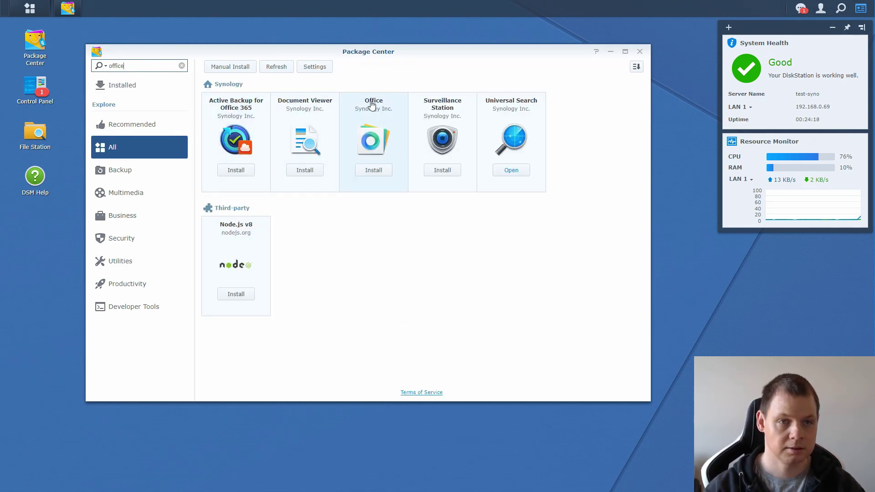
click(376, 172)
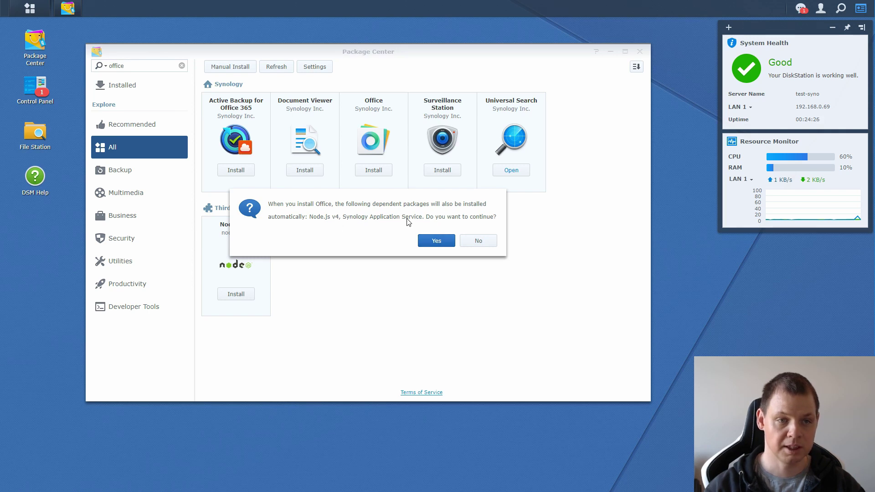
click(437, 240)
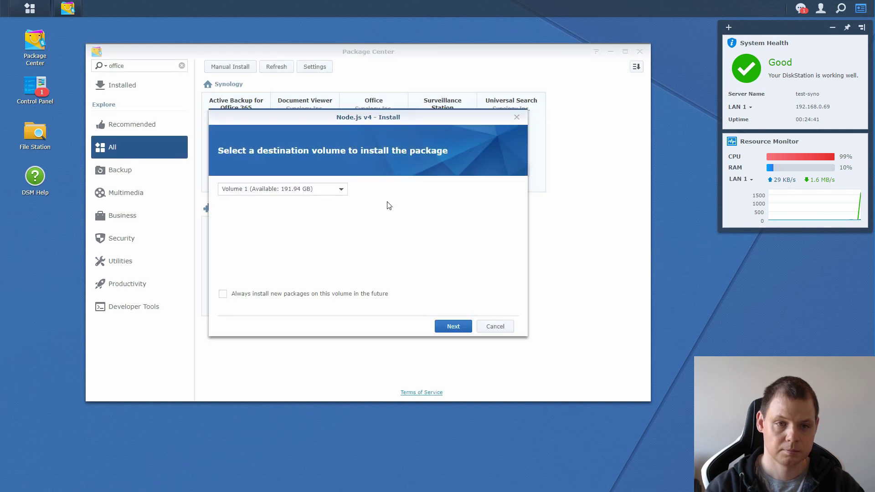
Step: Choose Volume 3 as the destination, make it the default for all future packages, and apply the install settings
click(320, 195)
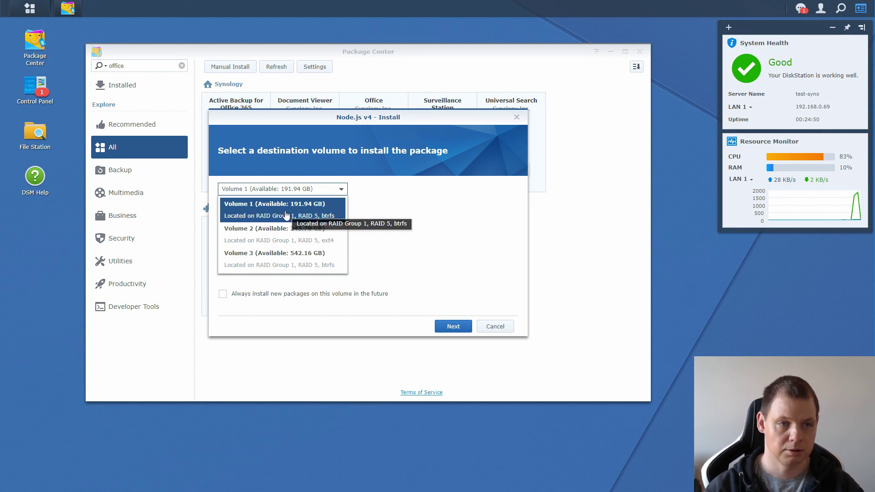
click(258, 261)
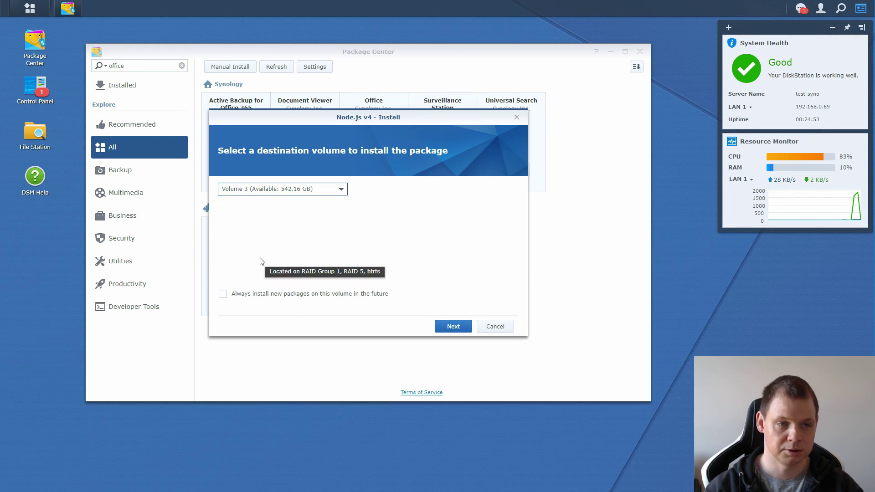
click(298, 298)
click(299, 299)
click(327, 299)
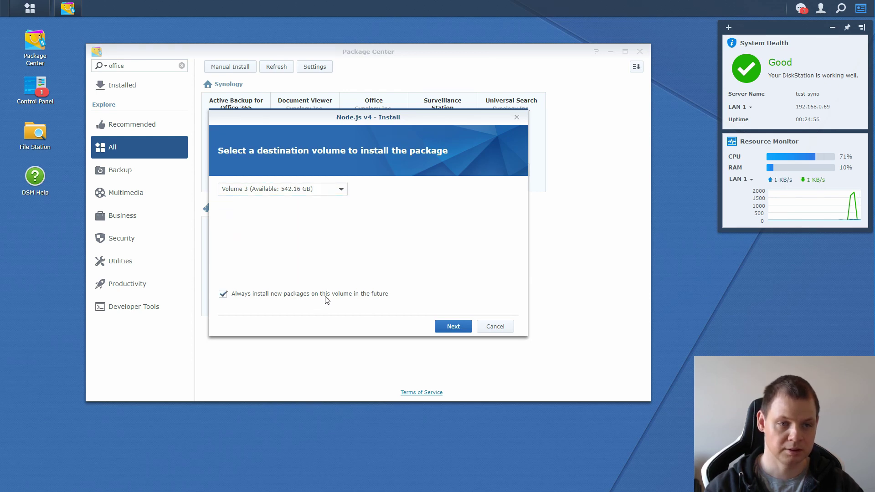
click(452, 327)
scroll(456, 287, down, 1)
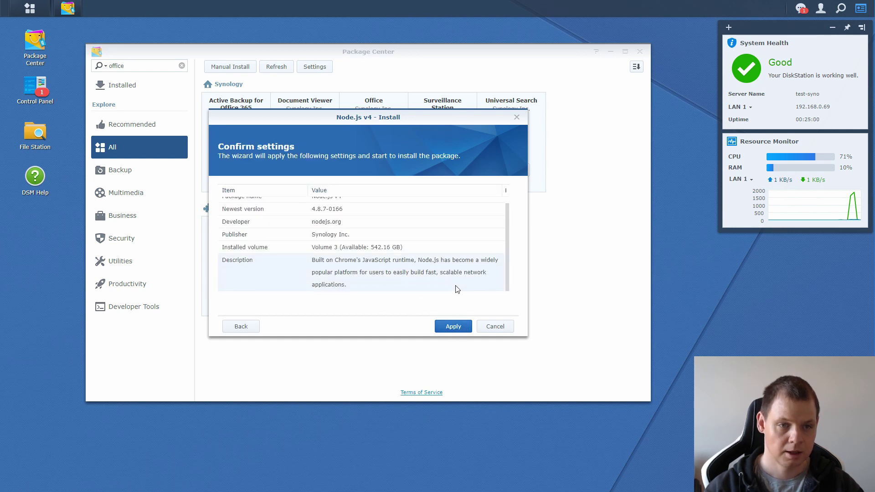
click(455, 327)
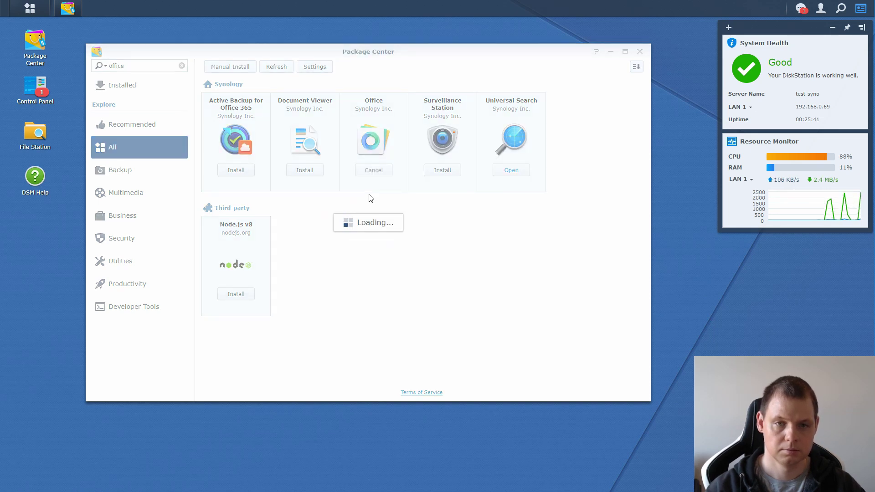
click(458, 326)
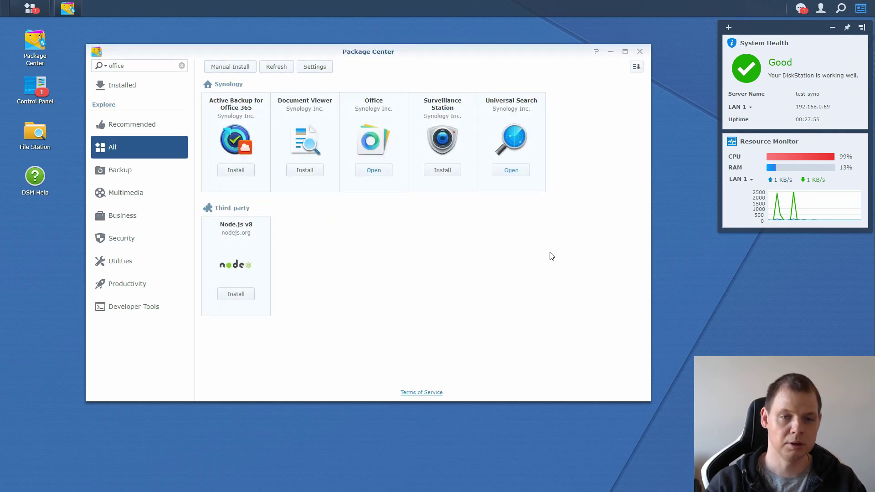
Step: Open the installed Office package and create a folder named "Test folder" in My files
click(374, 170)
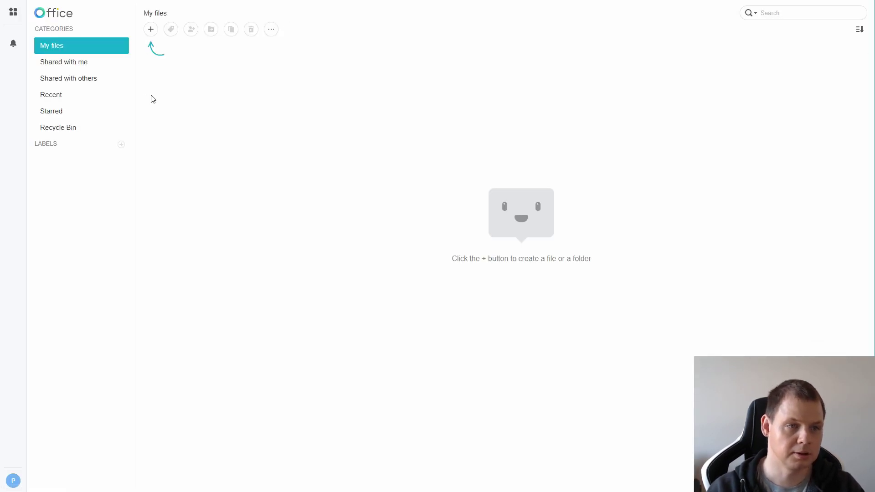
click(151, 29)
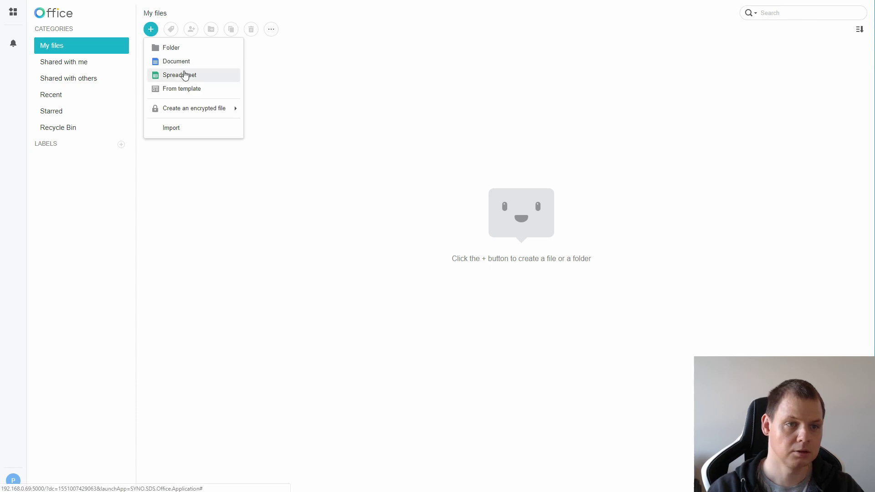
click(184, 49)
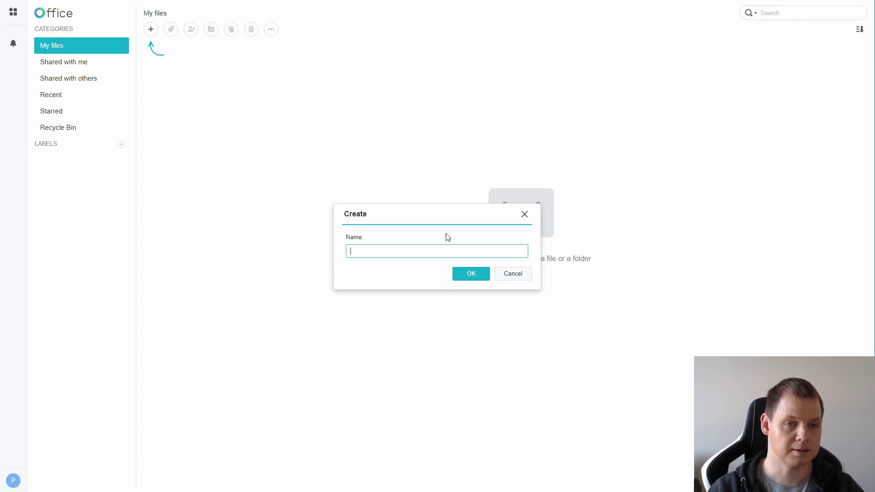
text(T)
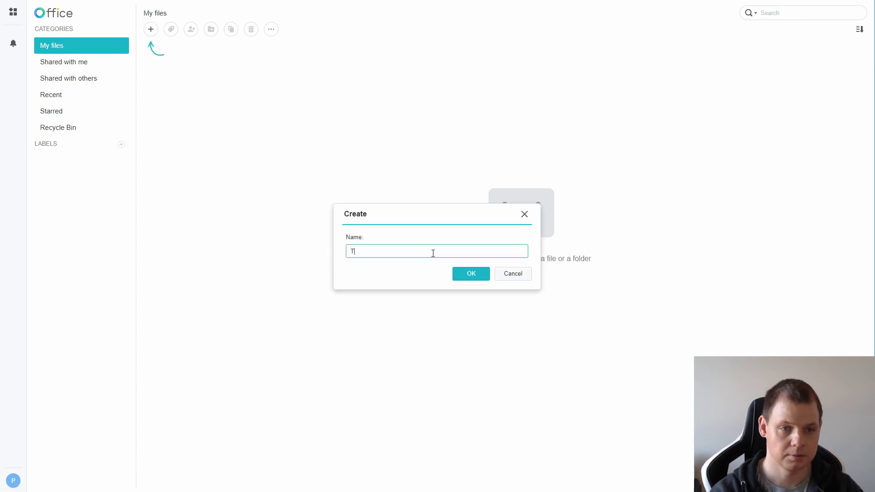
text(est folder)
key(Return)
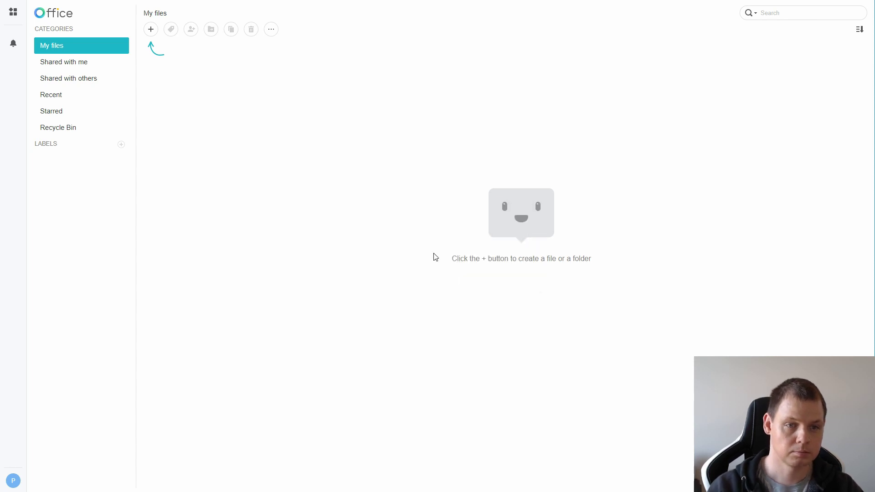
Step: Create a new document inside Test folder and rename it "test document"
double_click(194, 68)
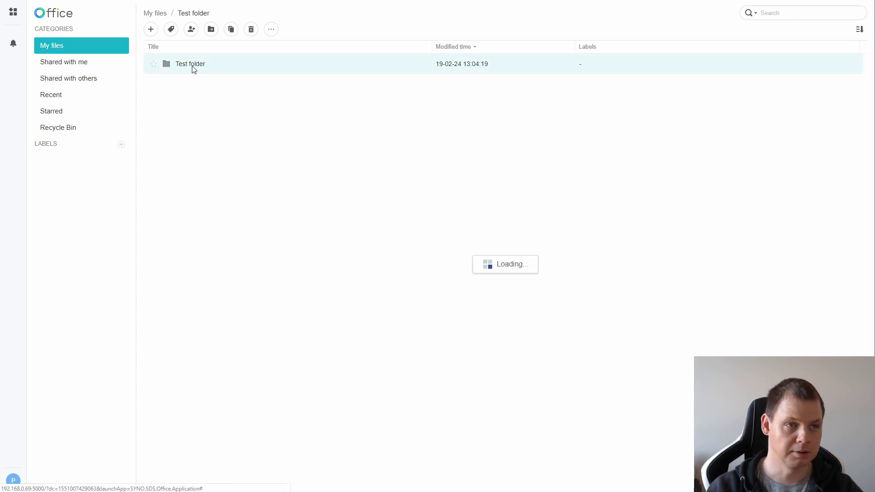
click(153, 31)
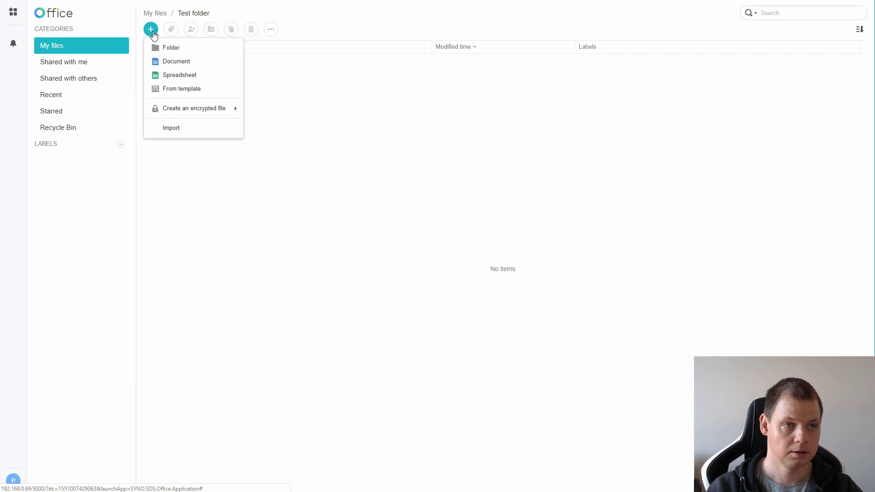
click(176, 61)
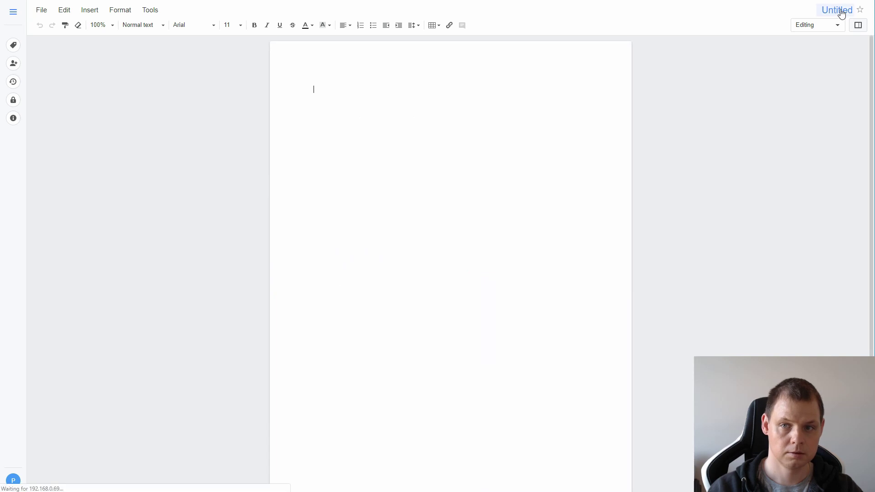
click(841, 13)
text(test docum)
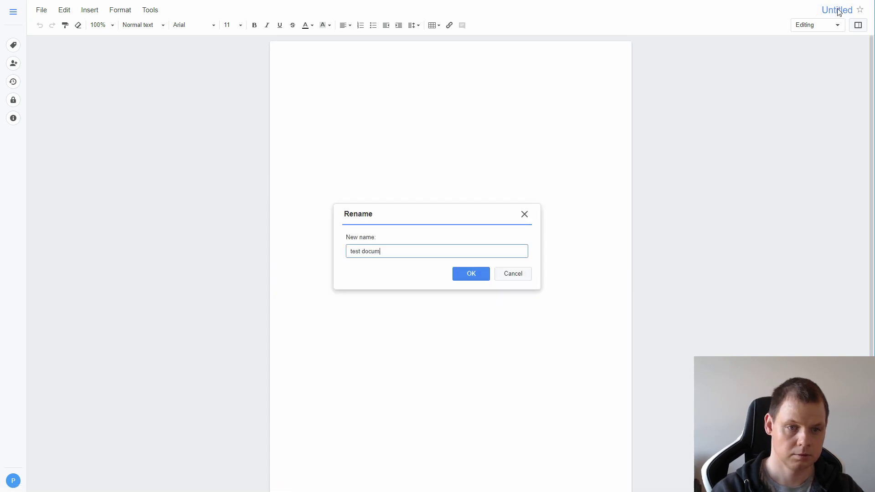
text(ent)
key(Return)
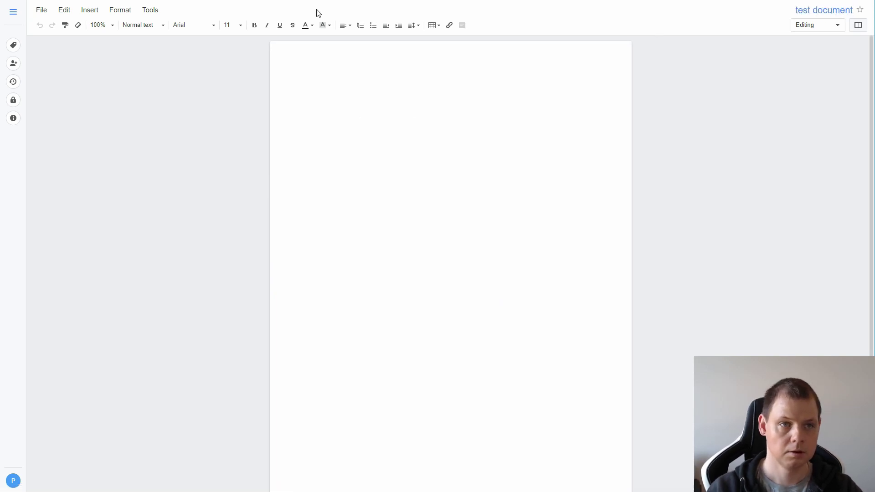
Step: Write "test doc here! :)" in the document body, dismissing the browser's save dialog
click(379, 135)
text(test do)
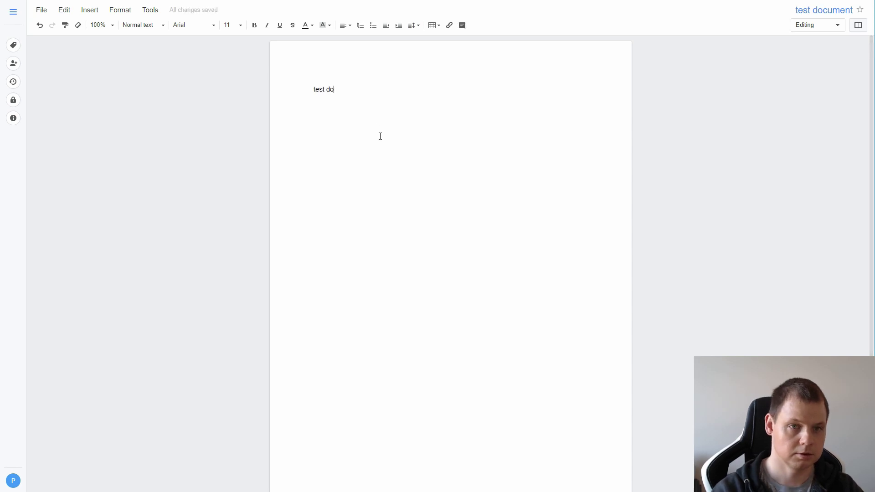
text(c here)
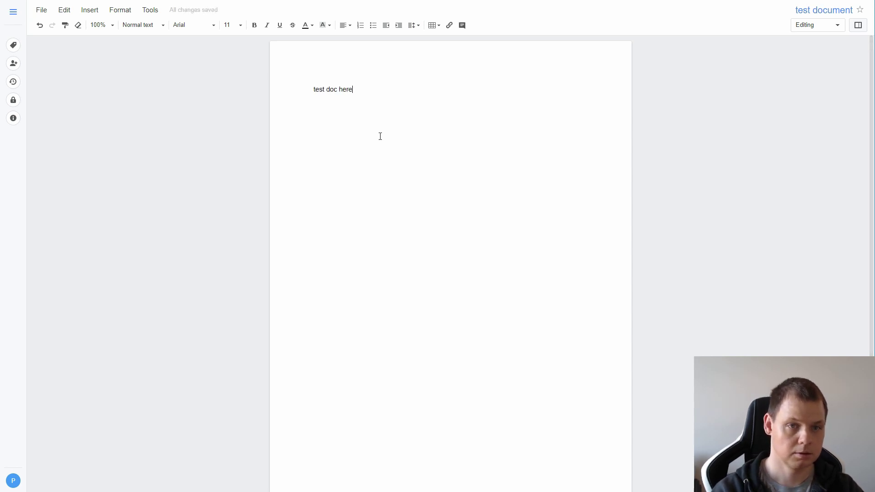
text( :))
key(ctrl+s)
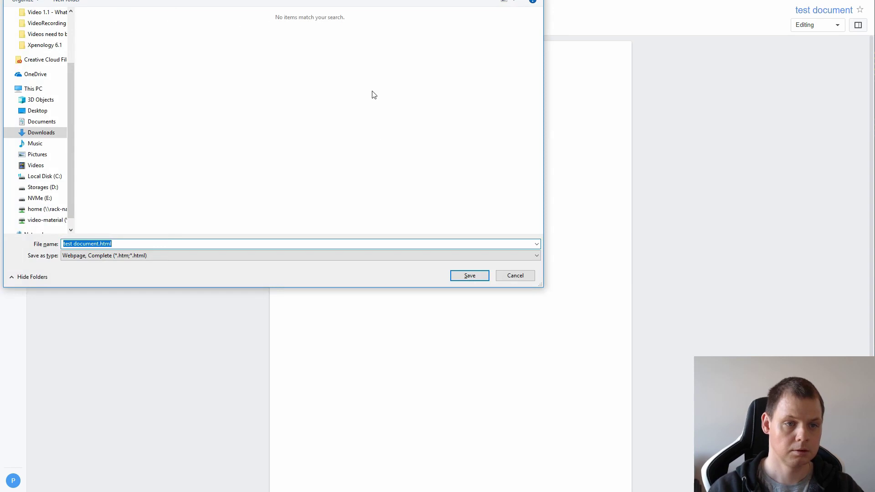
key(Escape)
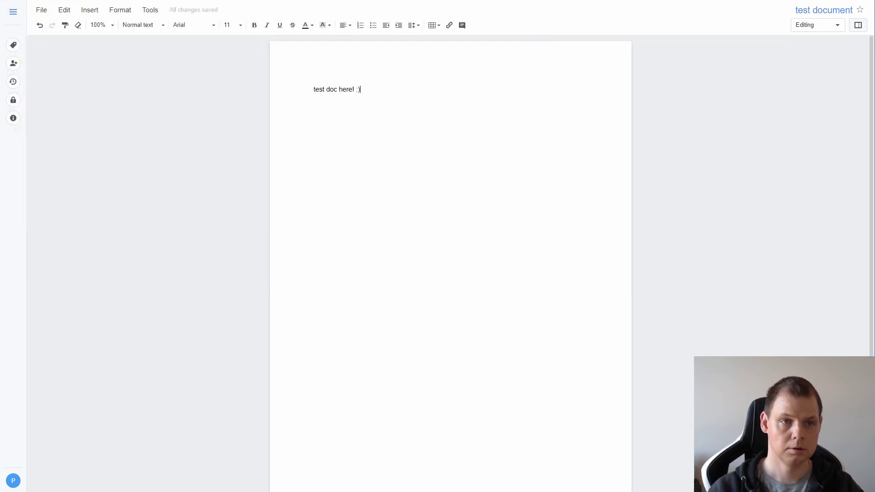
Step: Close the document, the Office file list and Package Center to return to the DSM desktop
key(ctrl+w)
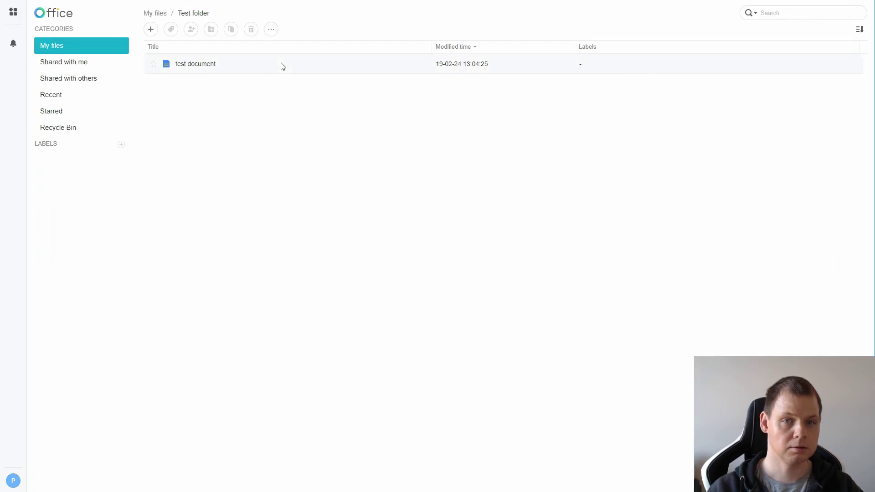
key(ctrl+w)
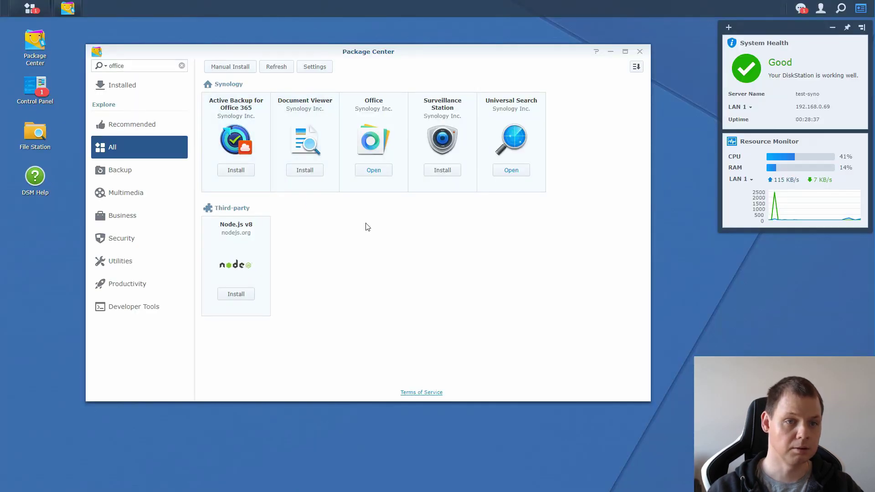
click(639, 52)
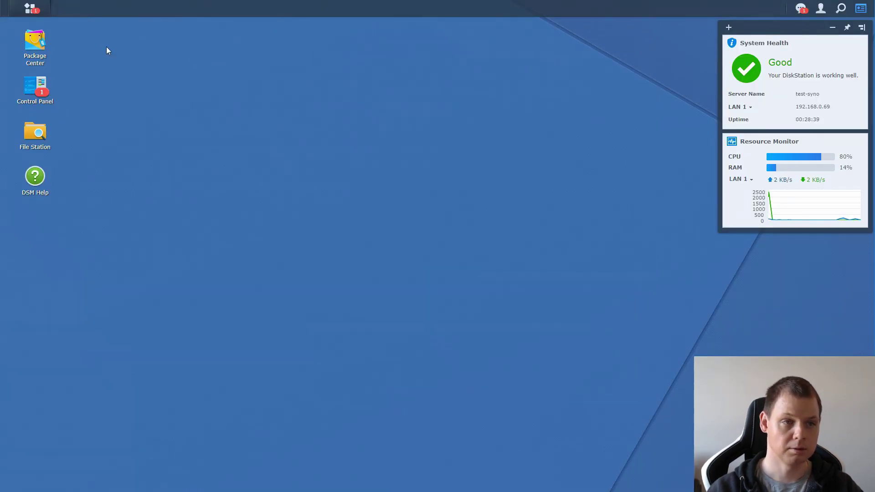
Step: Browse the DSM application list for the installed Office app
click(36, 13)
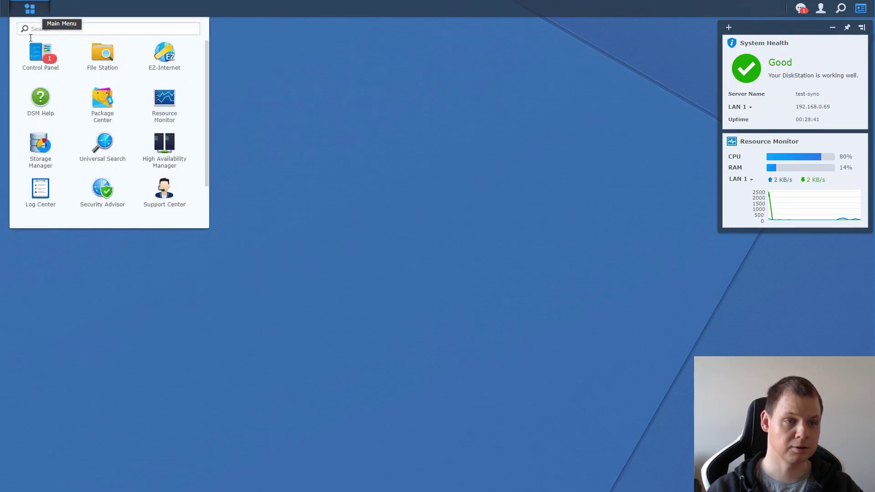
scroll(143, 186, down, 1)
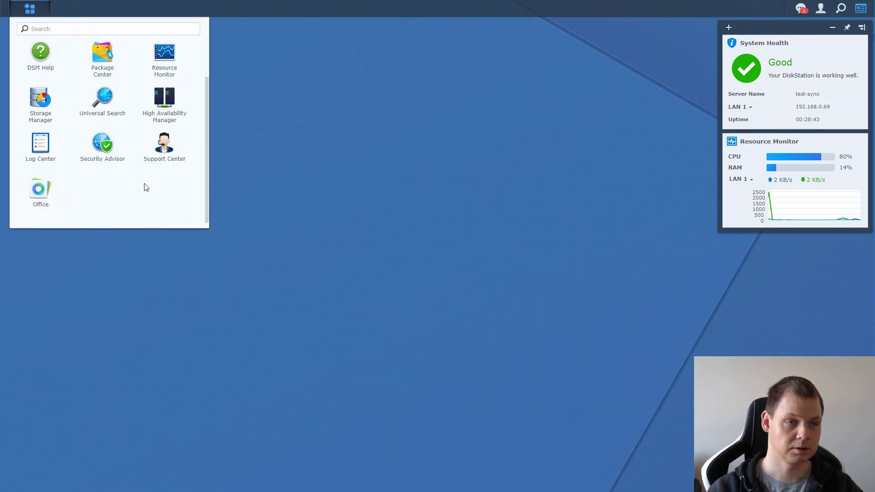